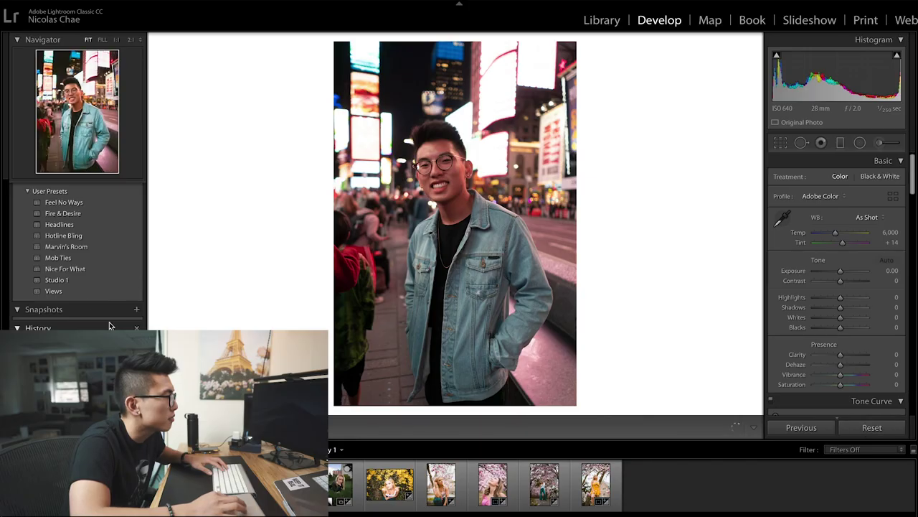
- Preview the Mob Ties, Nice For What and Views user presets on the Times Square portrait
left_click(123, 210)
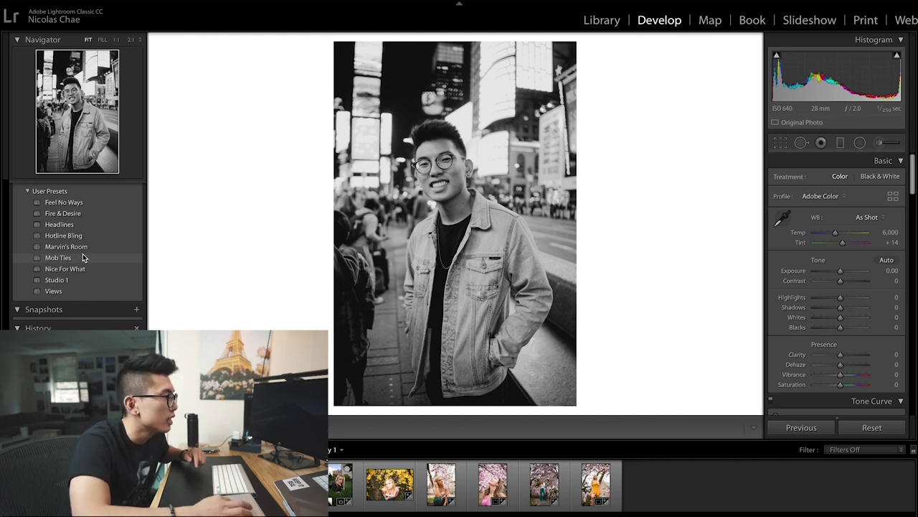
left_click(80, 269)
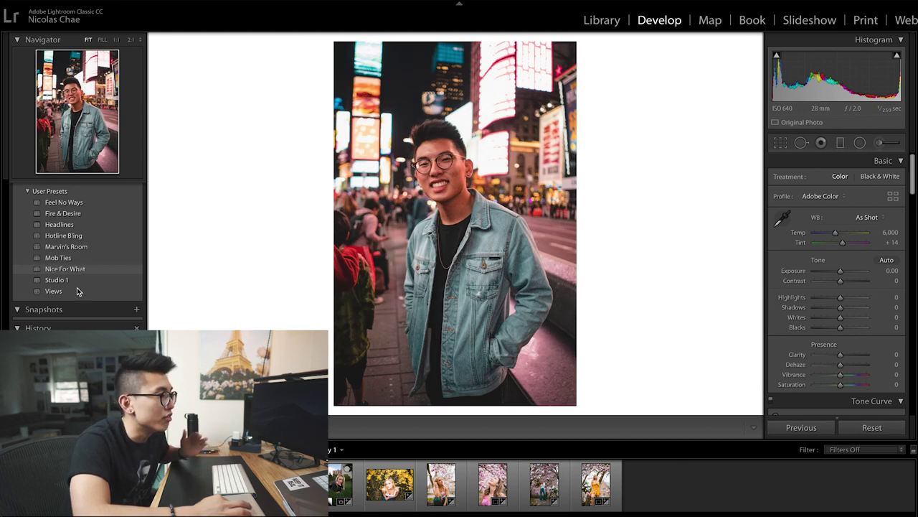
left_click(76, 292)
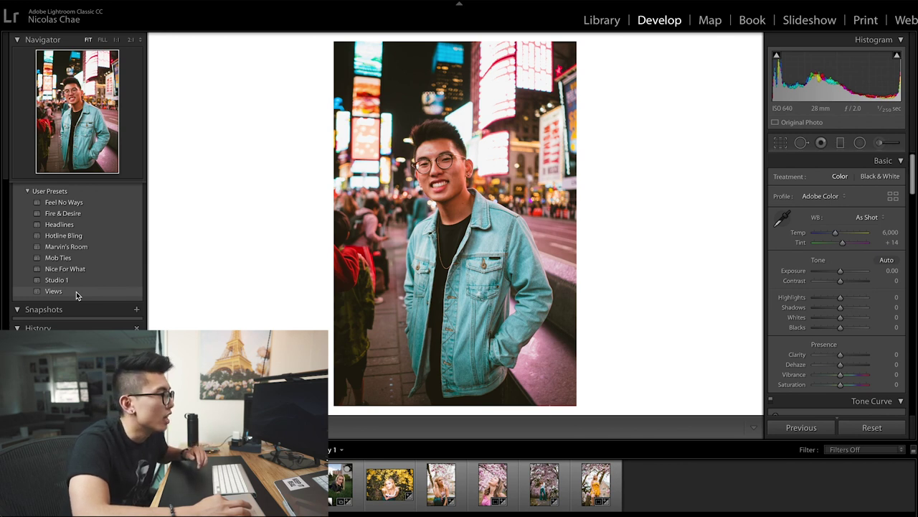
- Apply the Views preset to the Times Square portrait and lift Shadows slightly
left_click(76, 291)
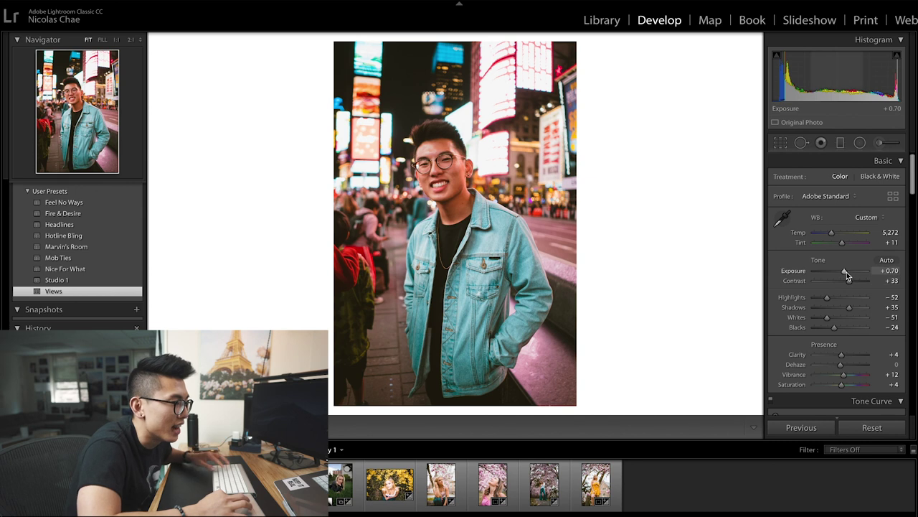
left_click_drag(857, 307, 850, 307)
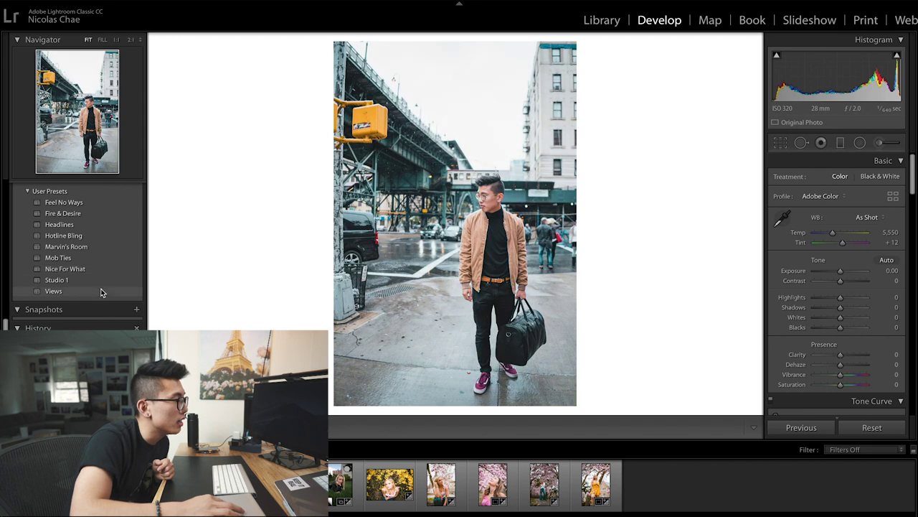
- Give the street portrait Nice For What with Whites +7 and Exposure −0.30, then restore the café edit
left_click(99, 269)
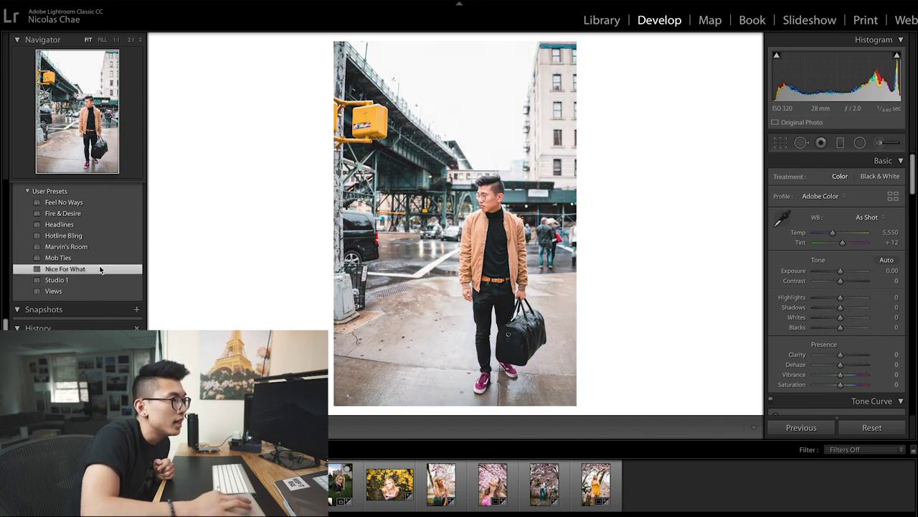
left_click(845, 320)
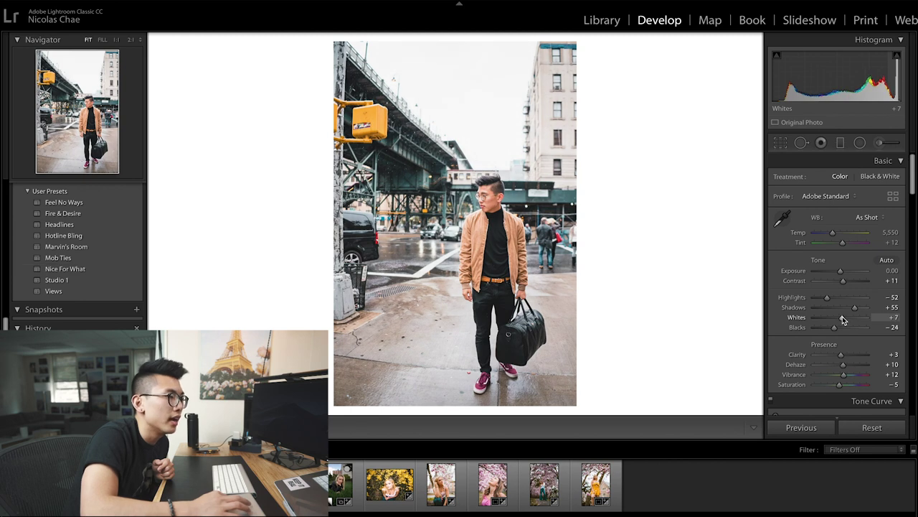
left_click_drag(841, 273, 840, 272)
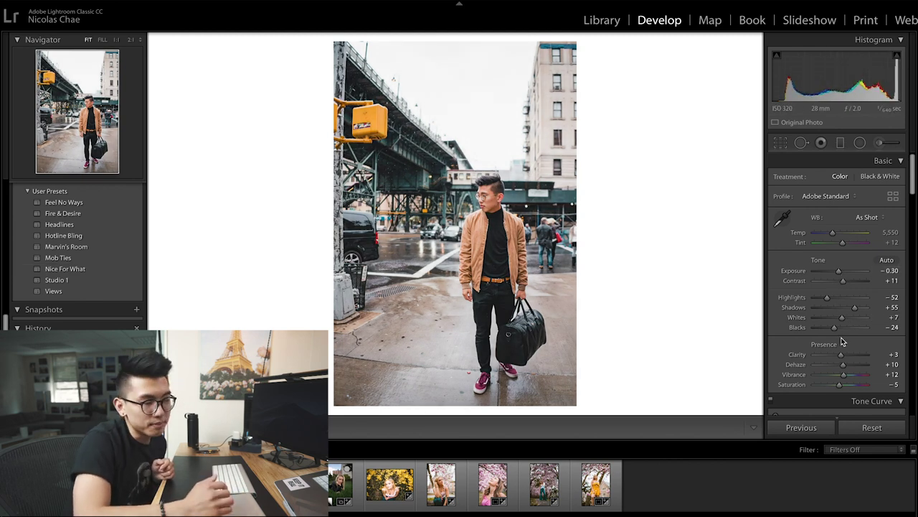
key("ctrl+z")
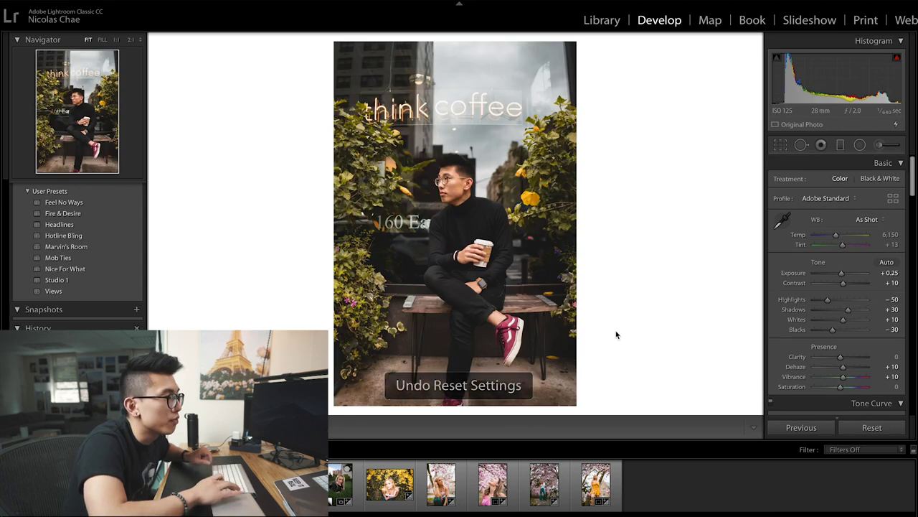
key("backslash")
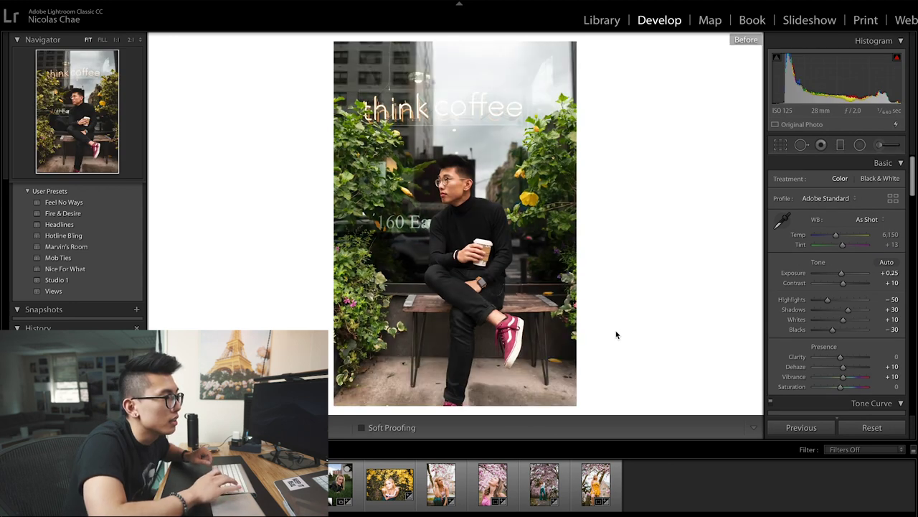
- Compare the café portrait's before and after versions, then reset it to default settings
key("backslash")
key("backslash")
key("backslash")
key("backslash")
key("backslash")
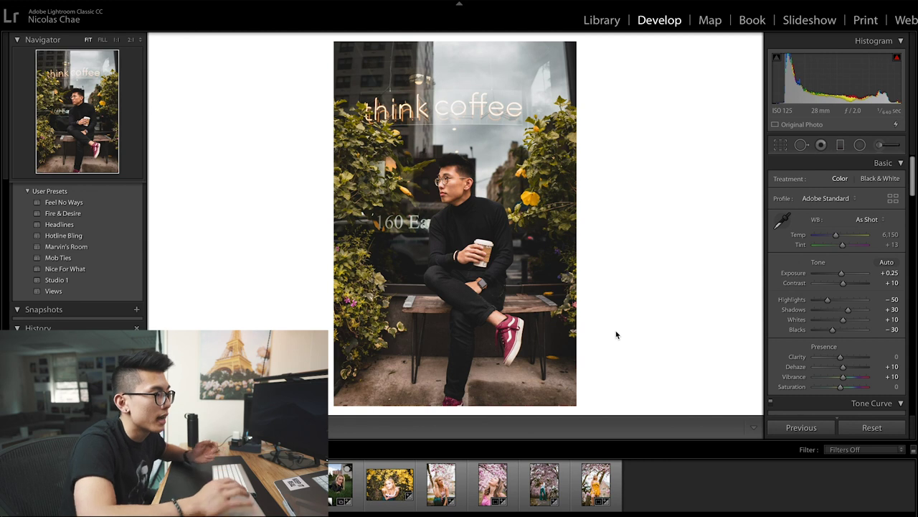
key("backslash")
left_click(855, 428)
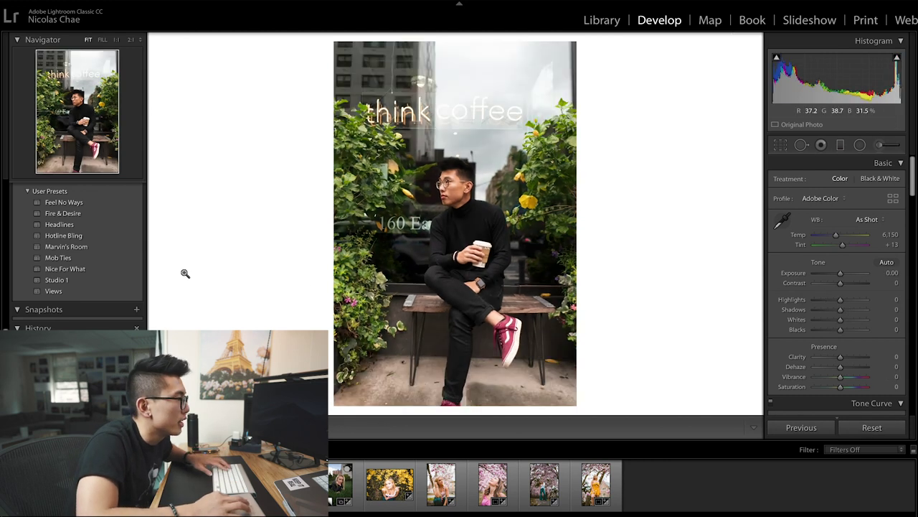
- Try Nice For What, Studio 1 and Views, then apply the black-and-white Mob Ties preset
left_click(107, 272)
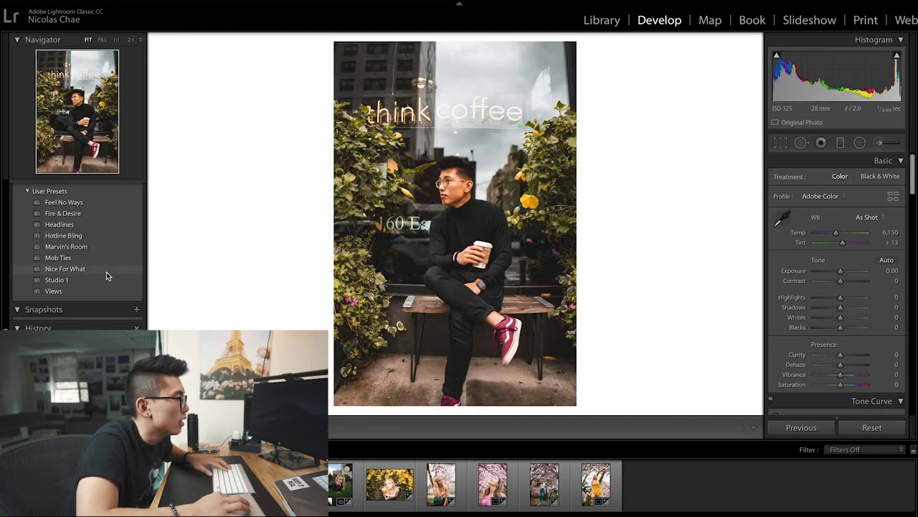
left_click(98, 282)
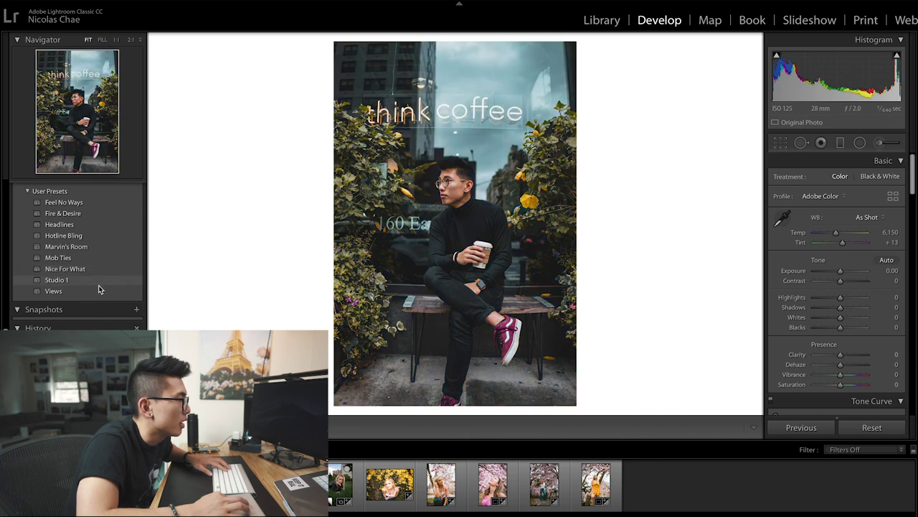
left_click(95, 291)
left_click(87, 262)
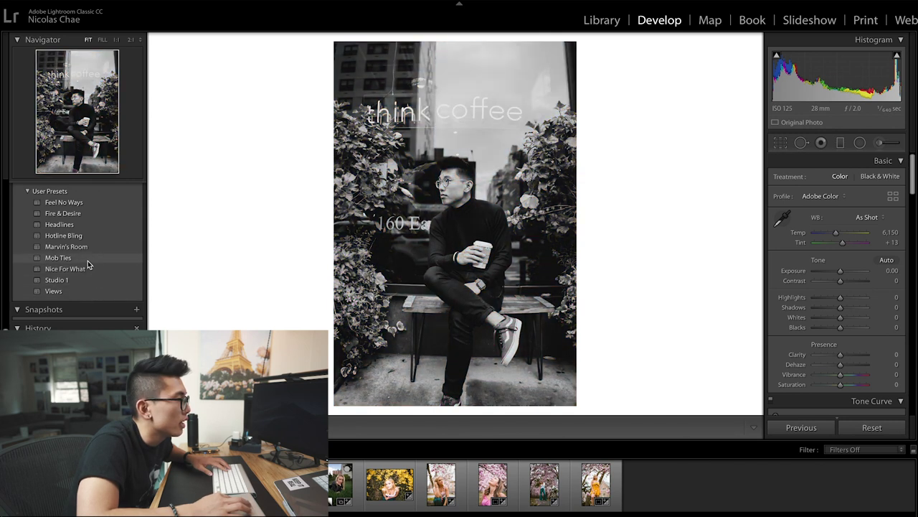
- Crop and straighten the photo, then zoom into the face to check detail
key("r")
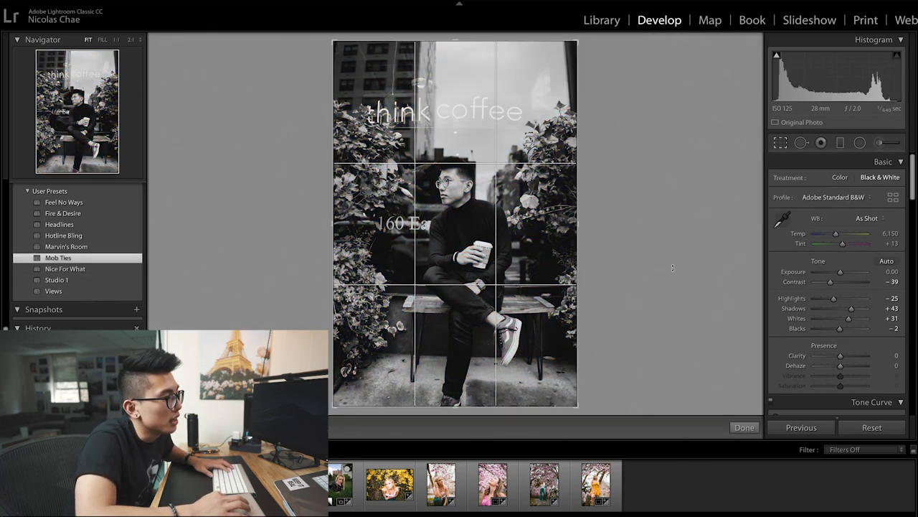
key("Return")
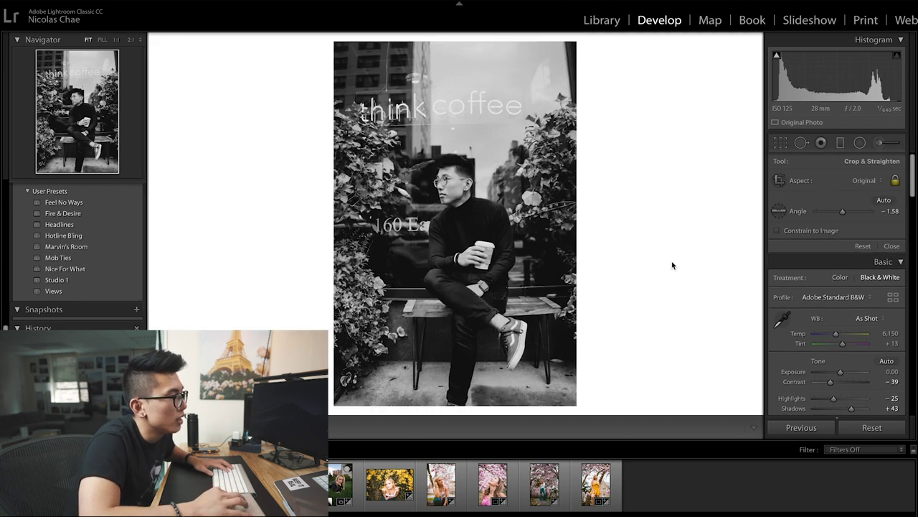
left_click(485, 185)
- On the unedited café portrait, set Highlights −51, Shadows +9 and Clarity +5
left_click(465, 176)
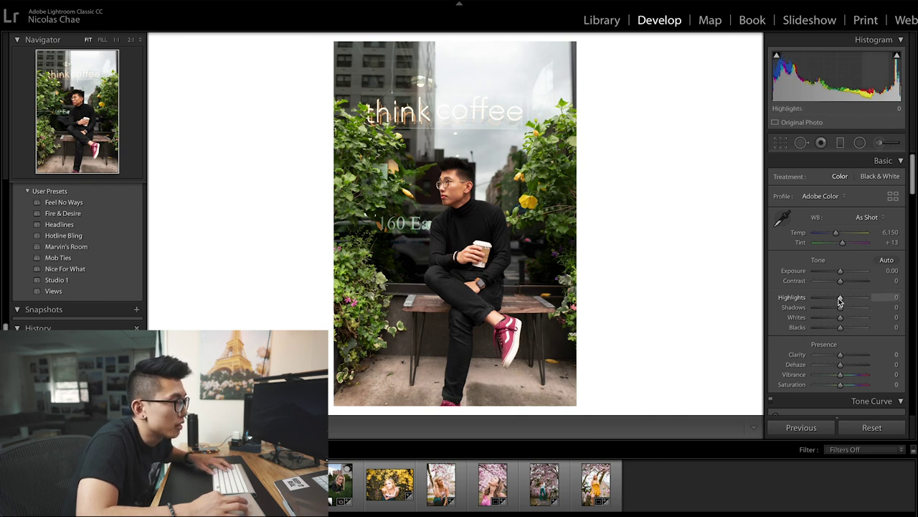
left_click_drag(839, 300, 825, 300)
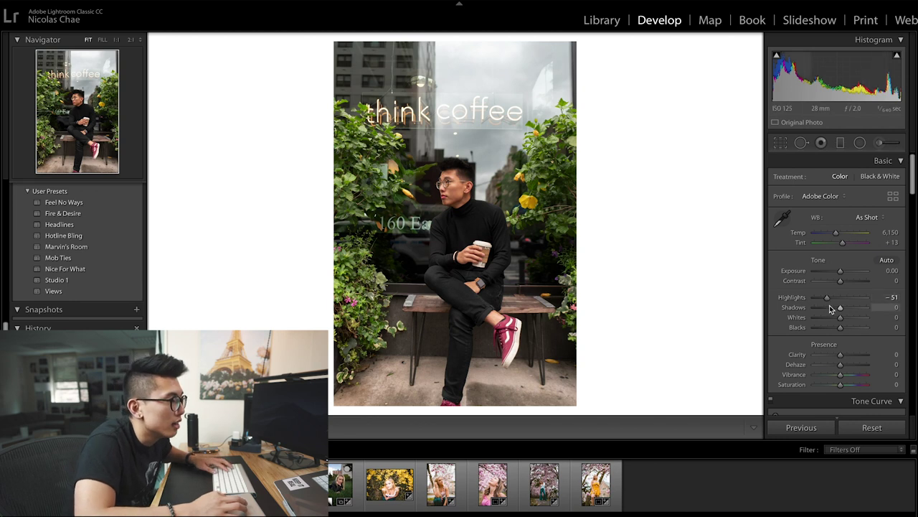
left_click_drag(840, 308, 845, 285)
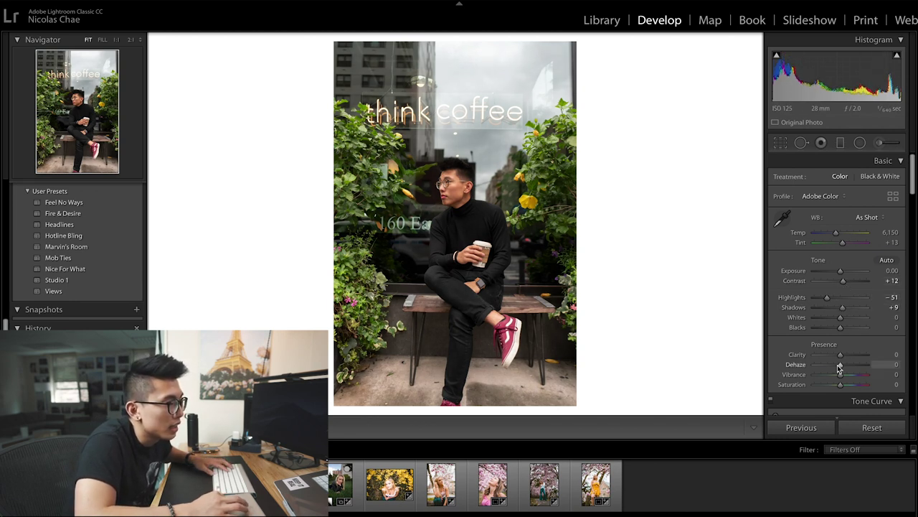
left_click(895, 354)
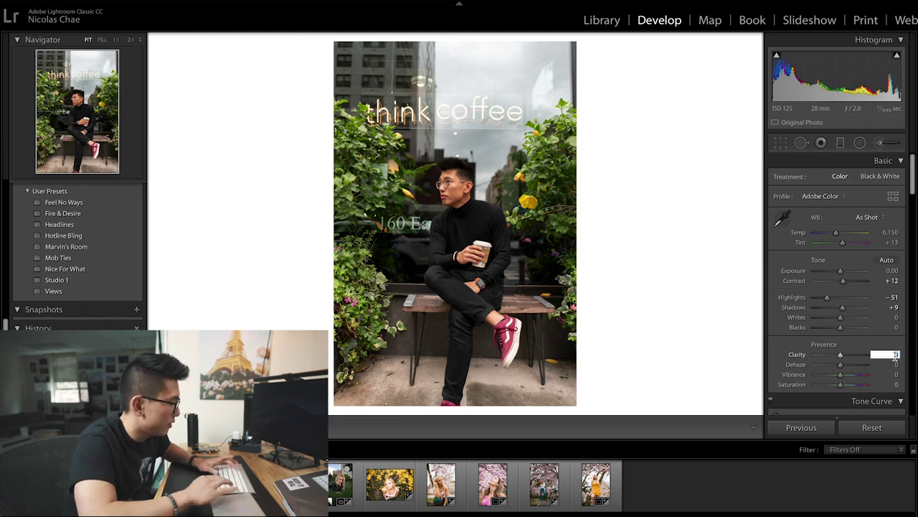
type("5")
key("Return")
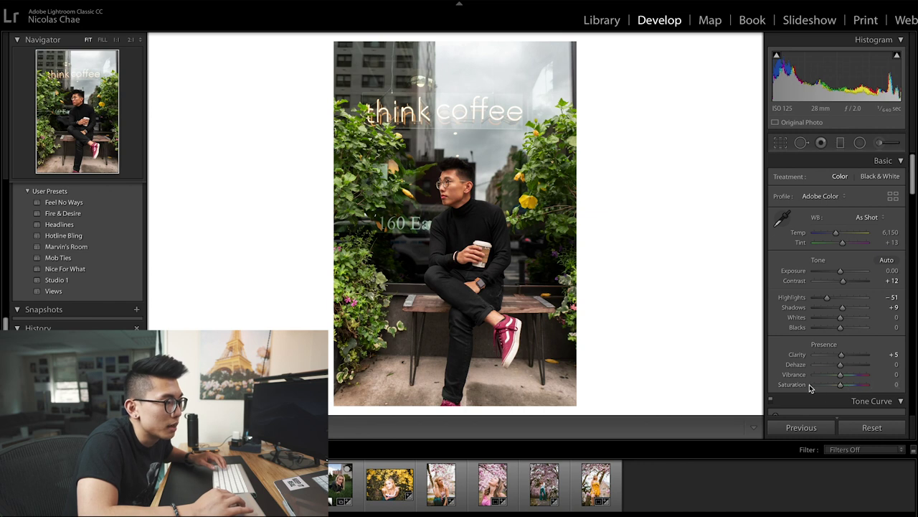
- Scroll the right-hand Develop panels down to reveal the Tone Curve panel
scroll(771, 382, "down", 4)
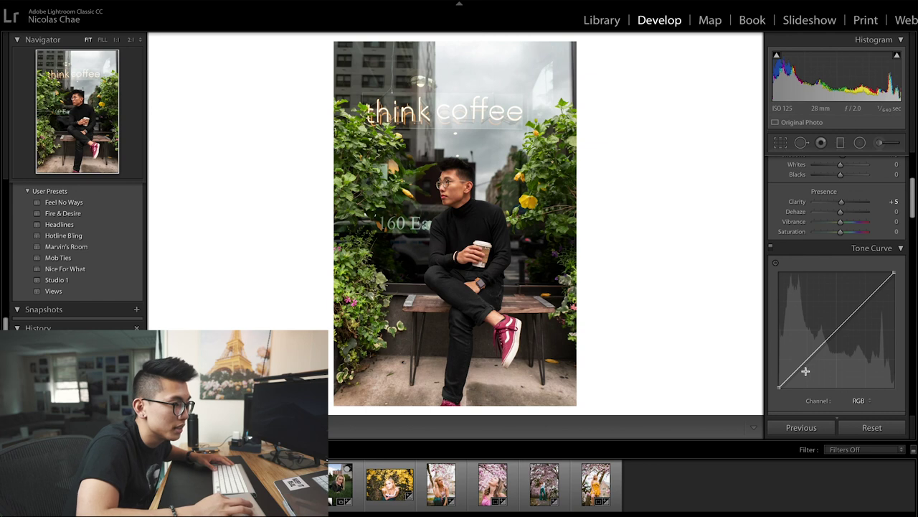
- Build a point curve with three added points, a lowered white point and lifted black point
left_click(805, 363)
left_click(840, 324)
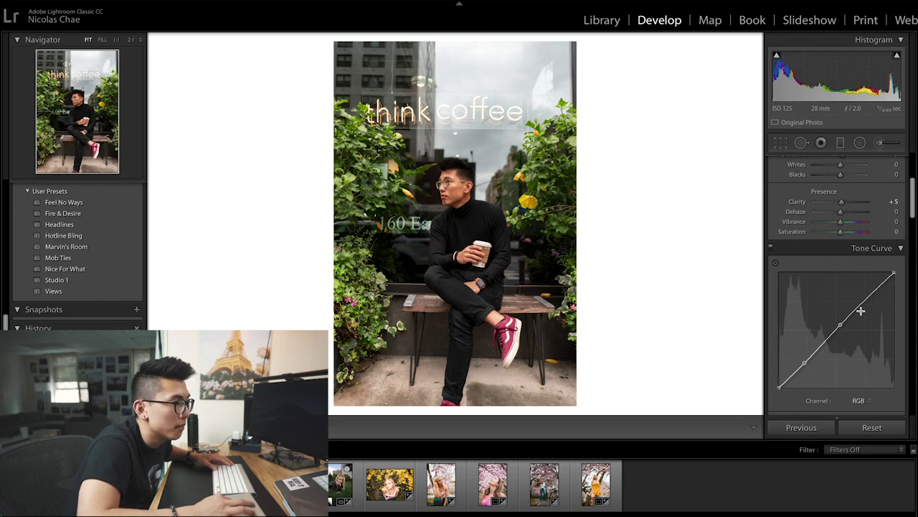
left_click(868, 299)
left_click_drag(893, 273, 897, 277)
left_click_drag(899, 279, 899, 280)
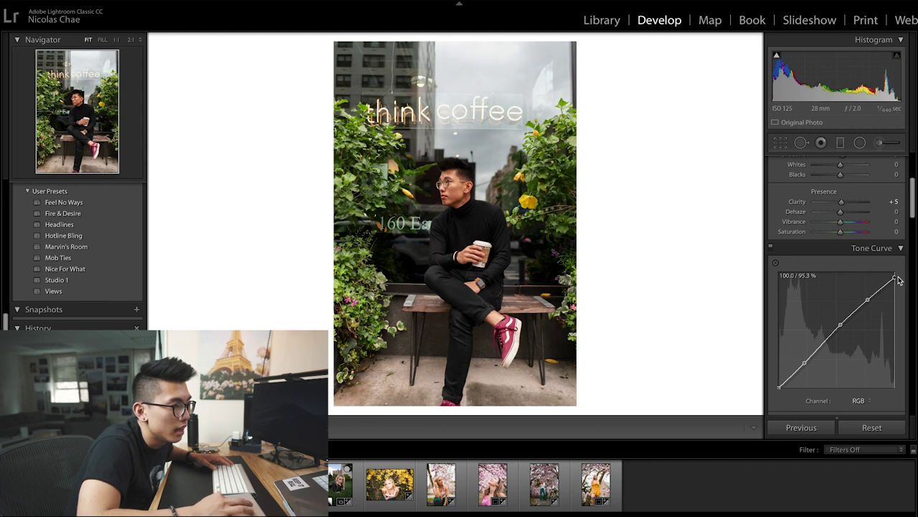
left_click_drag(780, 386, 778, 378)
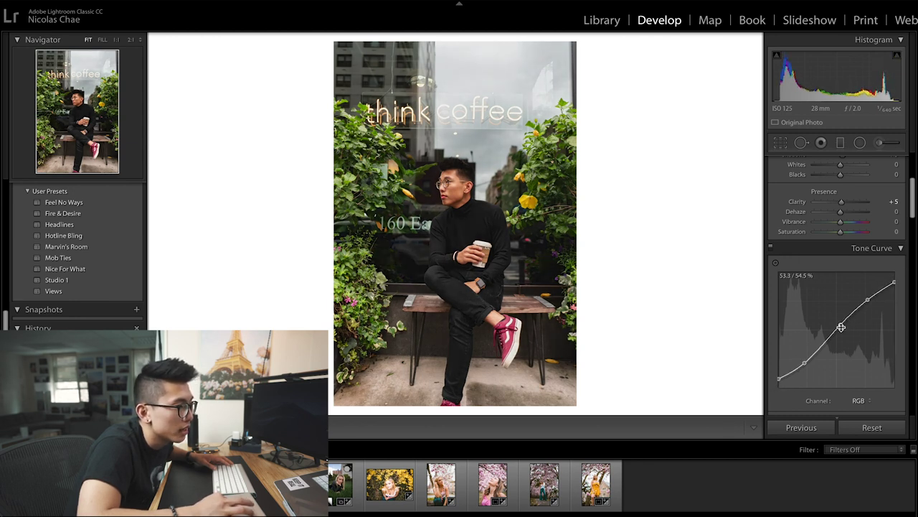
left_click_drag(843, 328, 840, 332)
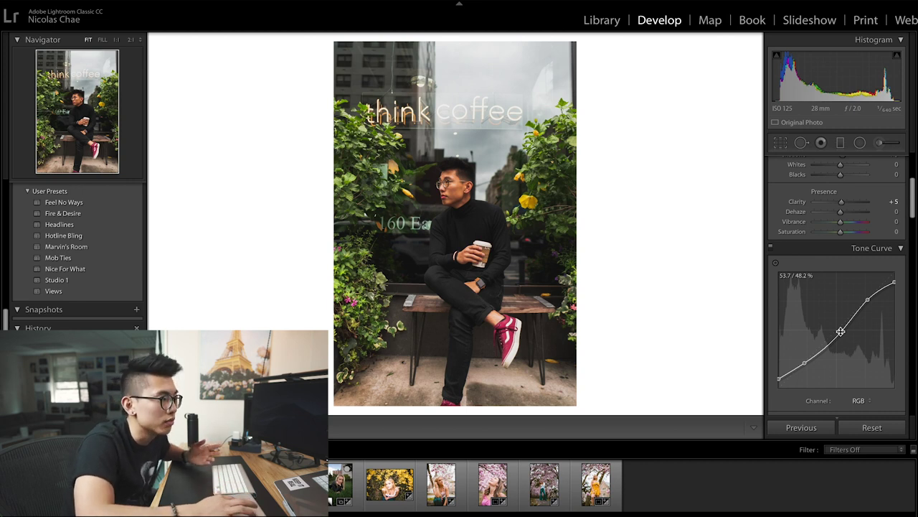
- Toggle the tone curve off and on to compare its effect on the portrait
left_click(772, 251)
left_click(772, 250)
left_click(772, 250)
left_click(772, 251)
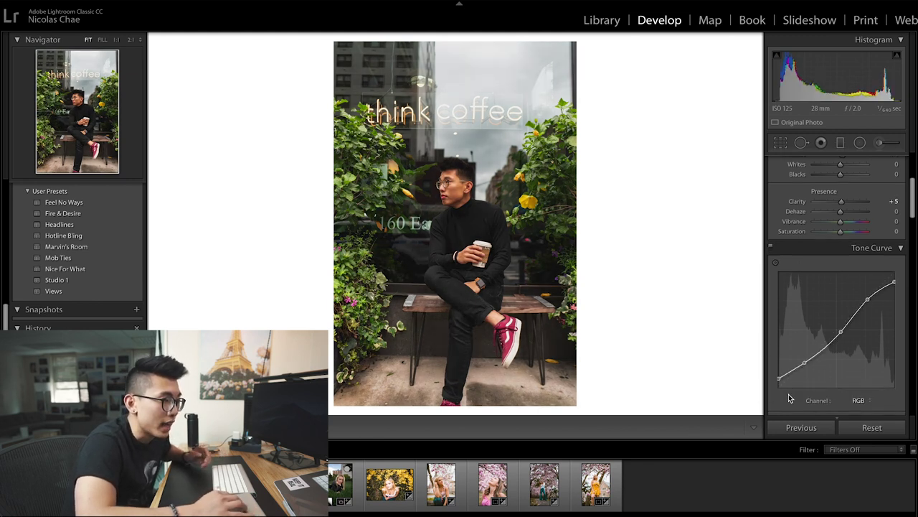
scroll(788, 398, "down", 6)
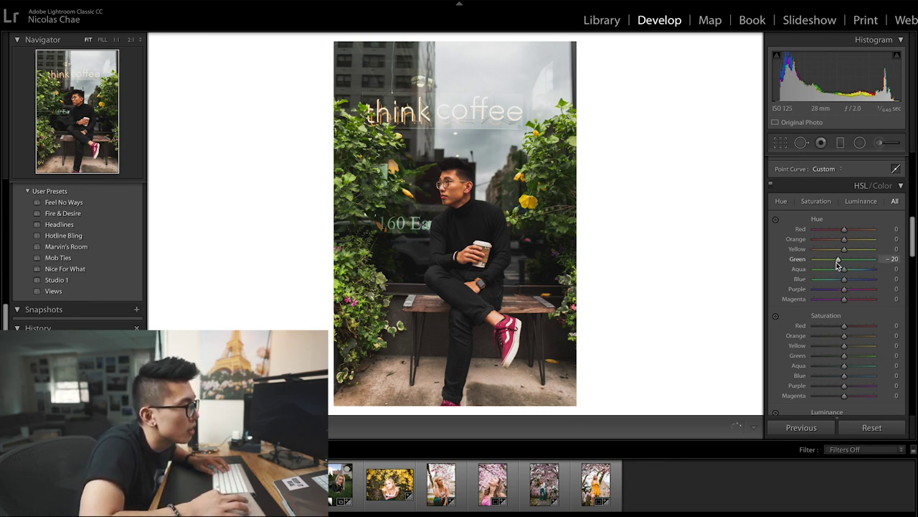
- Set HSL Hue Green −40 and Yellow −9, and Saturation Yellow +24 and Green +13
left_click_drag(851, 263, 865, 263)
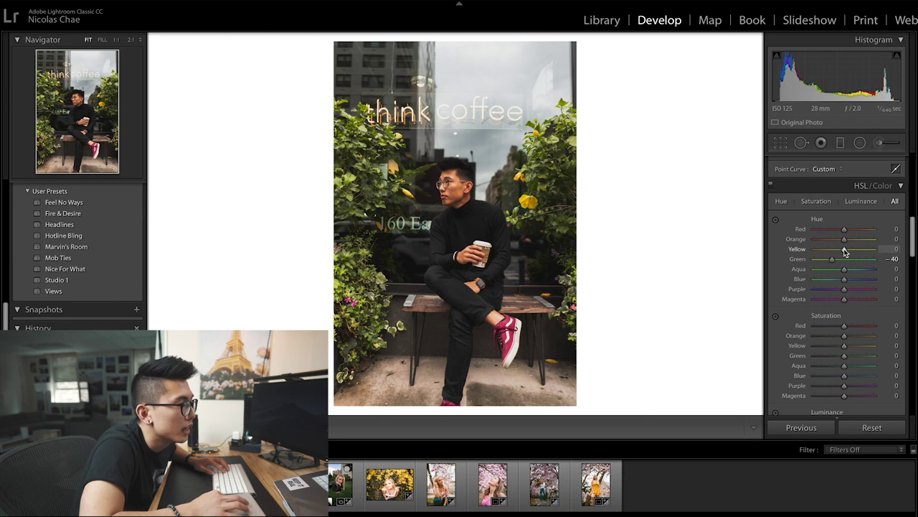
mouse_move(835, 251)
left_mouse_down()
mouse_move(859, 250)
mouse_move(835, 251)
left_mouse_up()
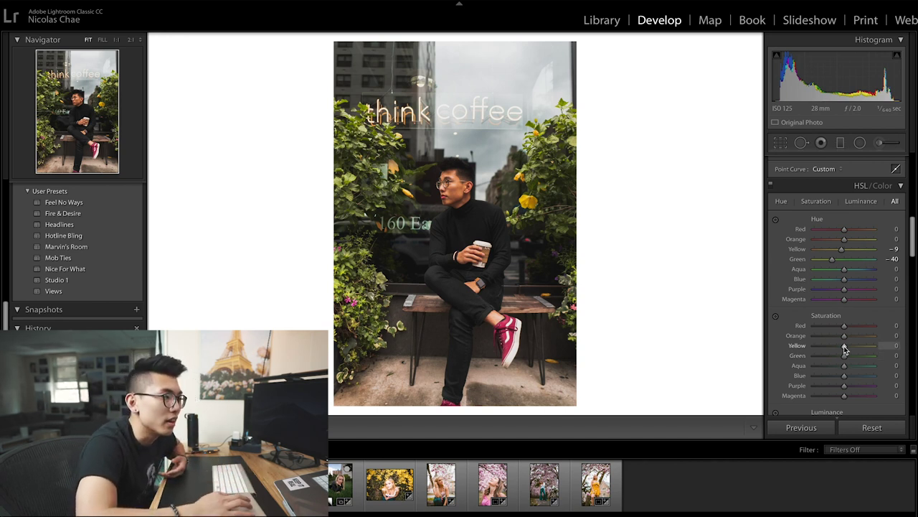
mouse_move(833, 349)
left_mouse_down()
mouse_move(882, 350)
mouse_move(831, 351)
mouse_move(850, 349)
left_mouse_up()
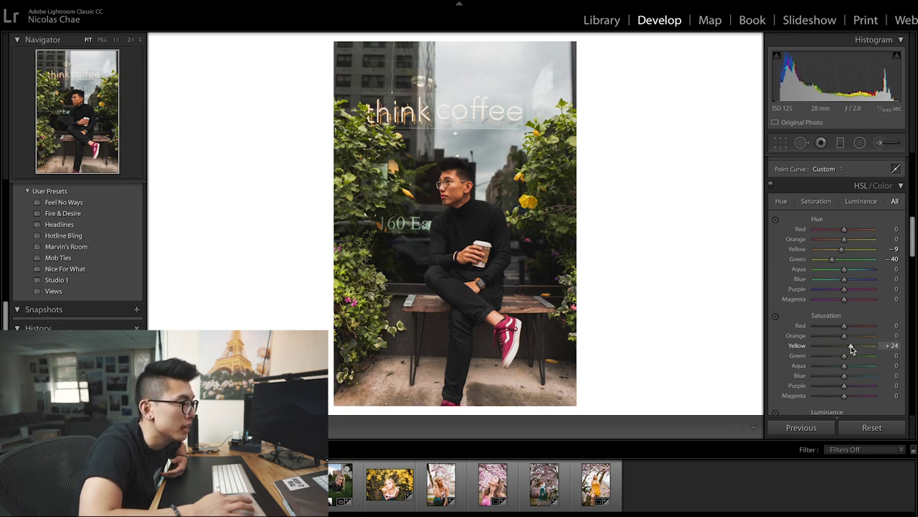
left_click_drag(844, 356, 848, 358)
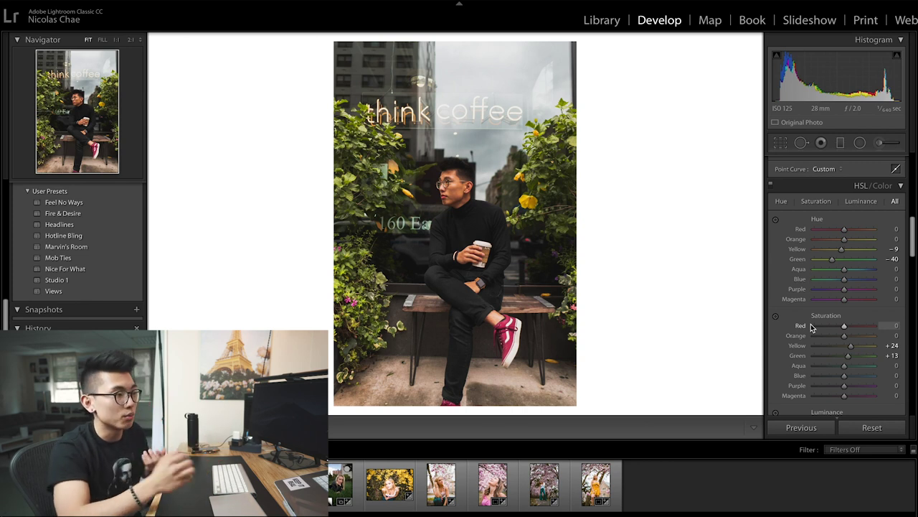
- Drag on the red shoes with the Saturation targeted adjustment tool until Red reads −16
left_click(776, 317)
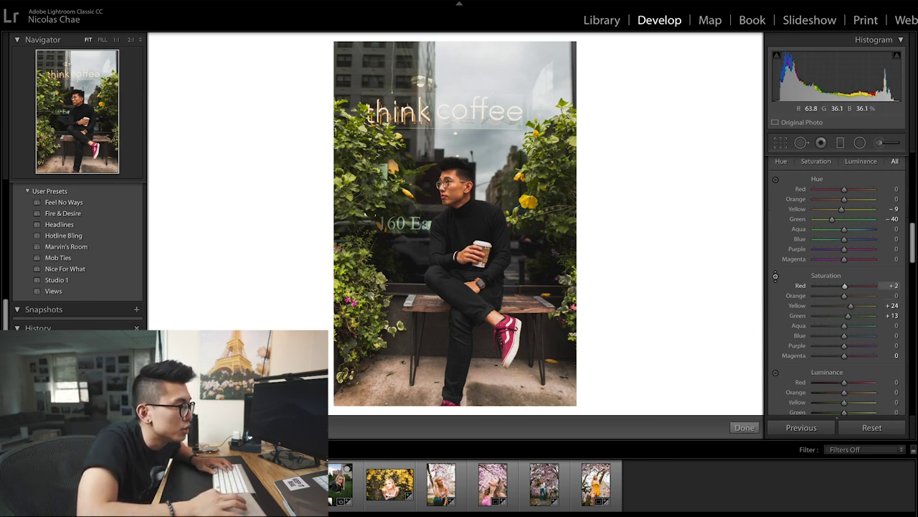
left_click_drag(506, 334, 506, 281)
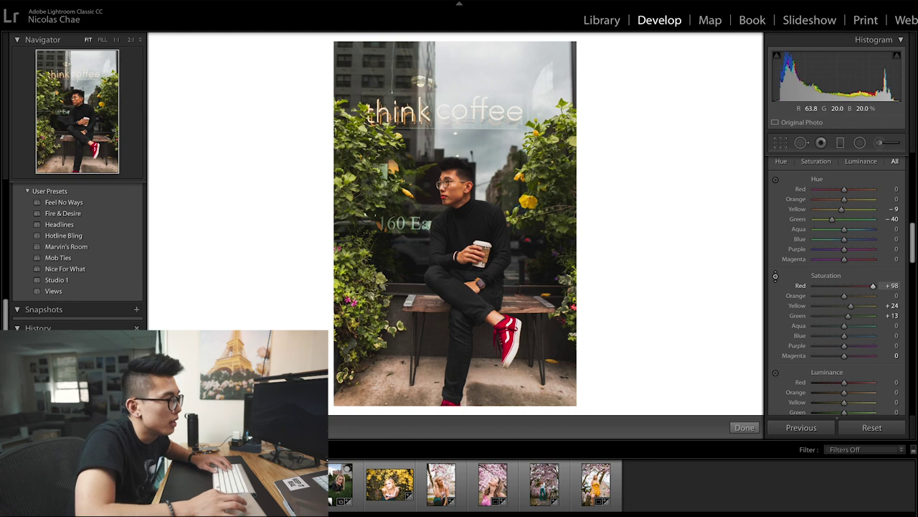
left_click_drag(506, 315, 505, 387)
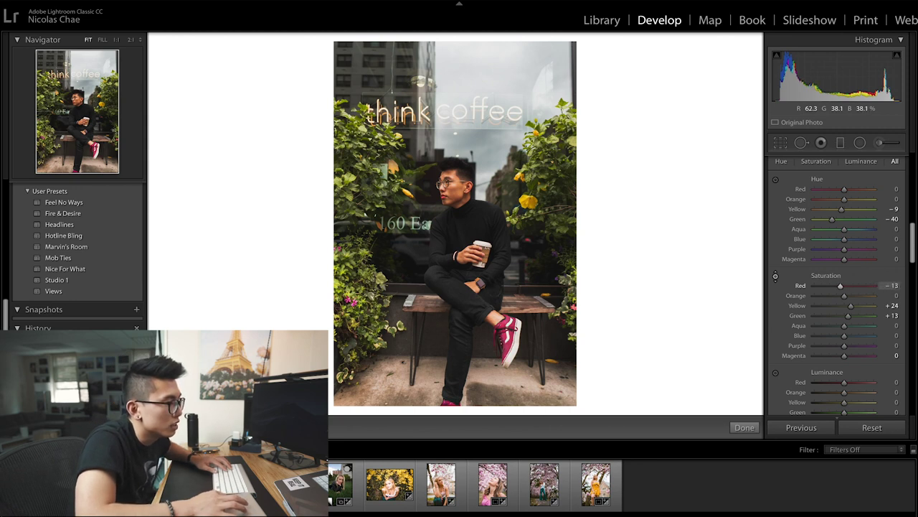
left_click_drag(509, 340, 514, 348)
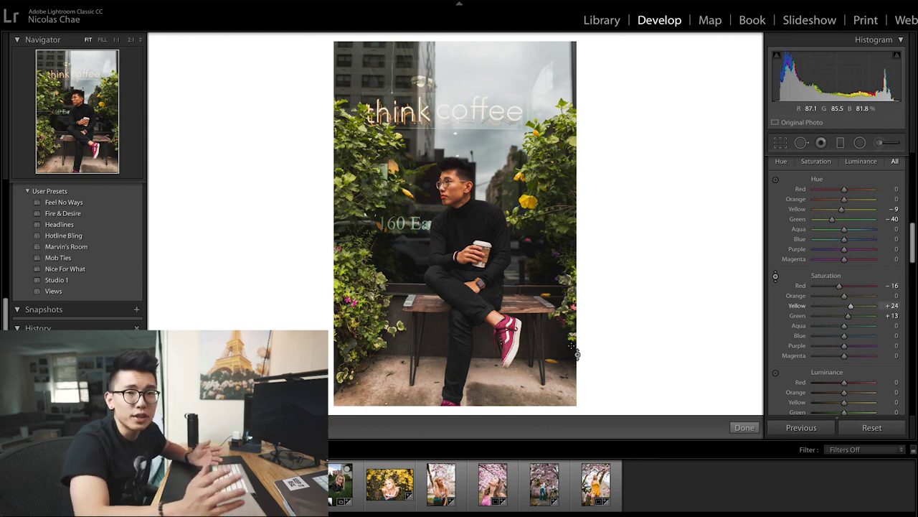
scroll(801, 378, "down", 6)
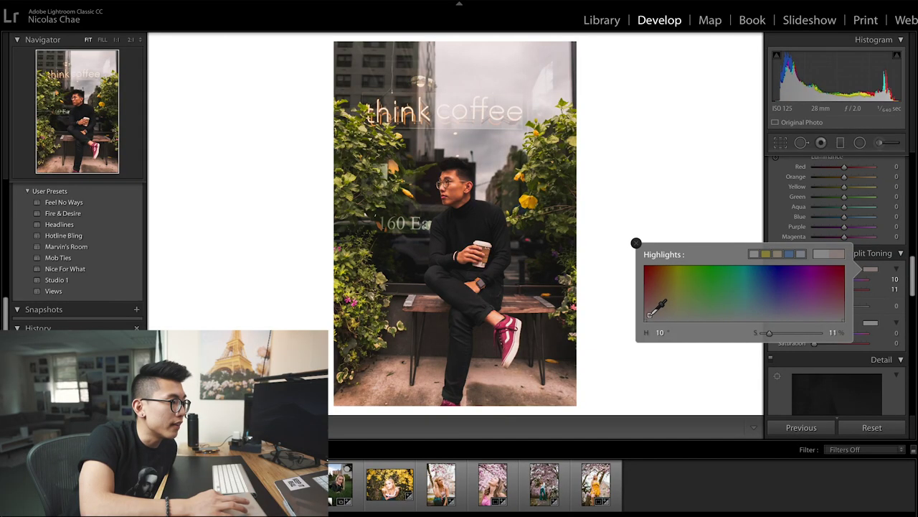
- Set the split-toning highlights colour to hue 42, saturation 8
left_click_drag(649, 313, 684, 313)
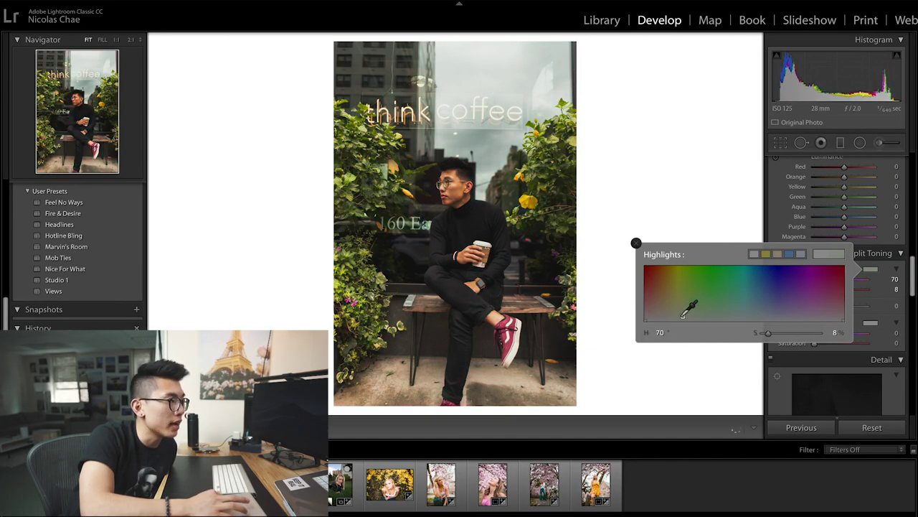
left_click_drag(675, 315, 668, 315)
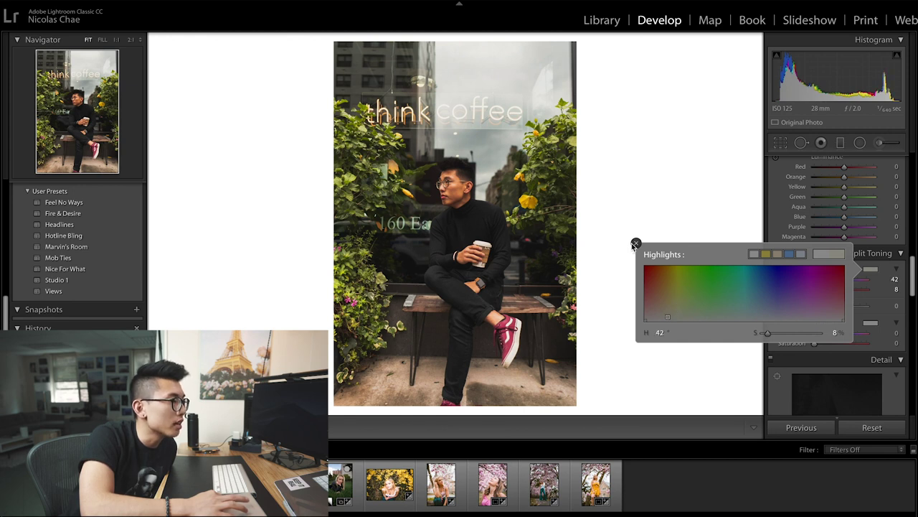
left_click(635, 244)
- Set the split-toning shadows colour to hue 10, saturation 11
left_click(871, 325)
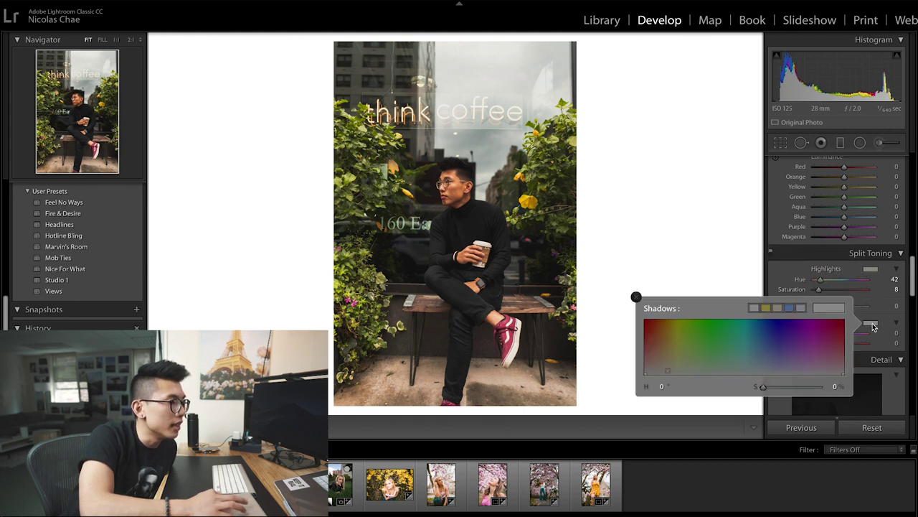
left_click_drag(684, 332, 650, 369)
left_click(635, 296)
scroll(782, 371, "down", 5)
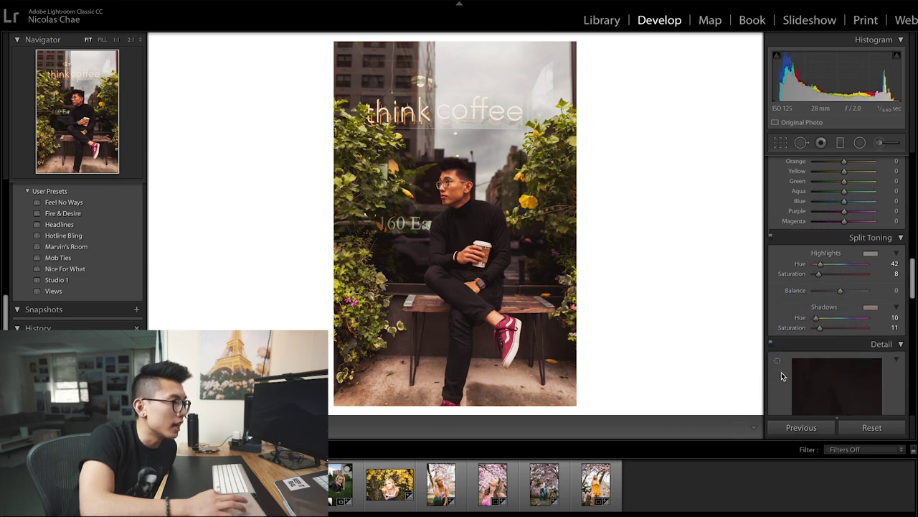
- Compare the café portrait with the Sony FE 28mm F2 profile corrections off, then turn them back on
scroll(781, 372, "down", 2)
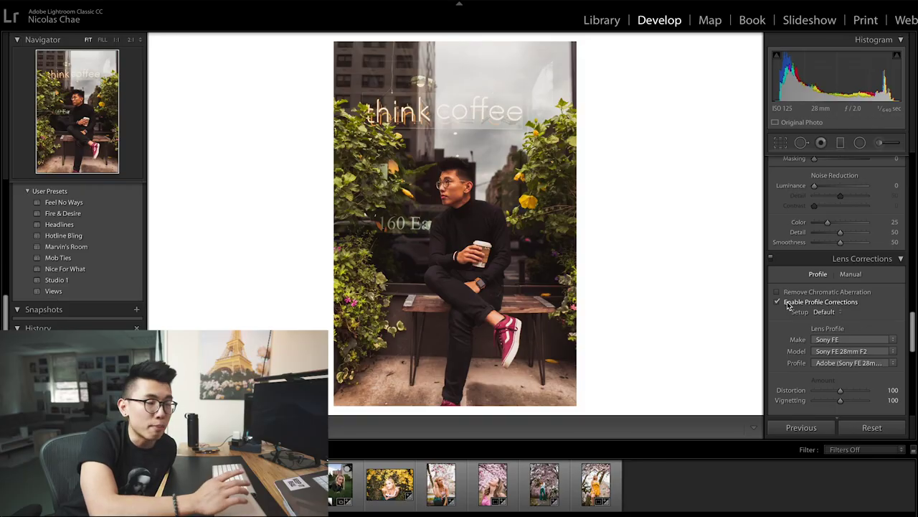
left_click(788, 305)
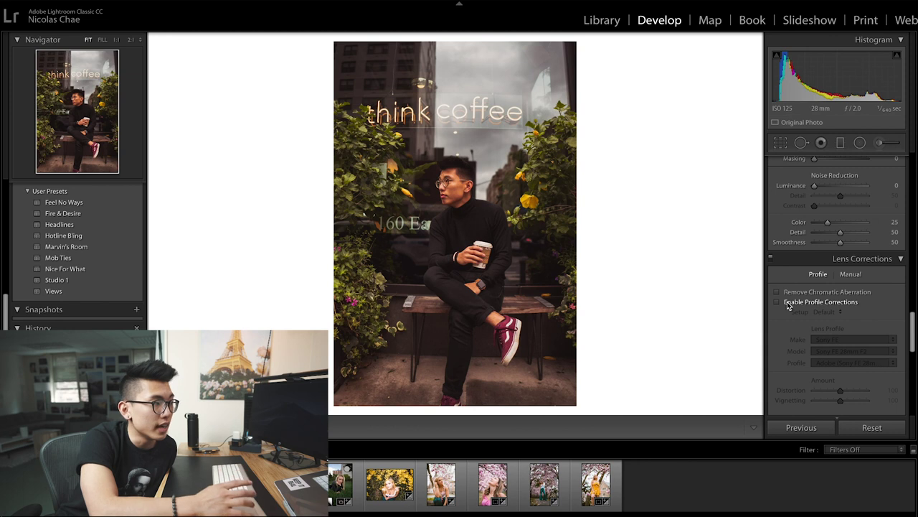
left_click(788, 304)
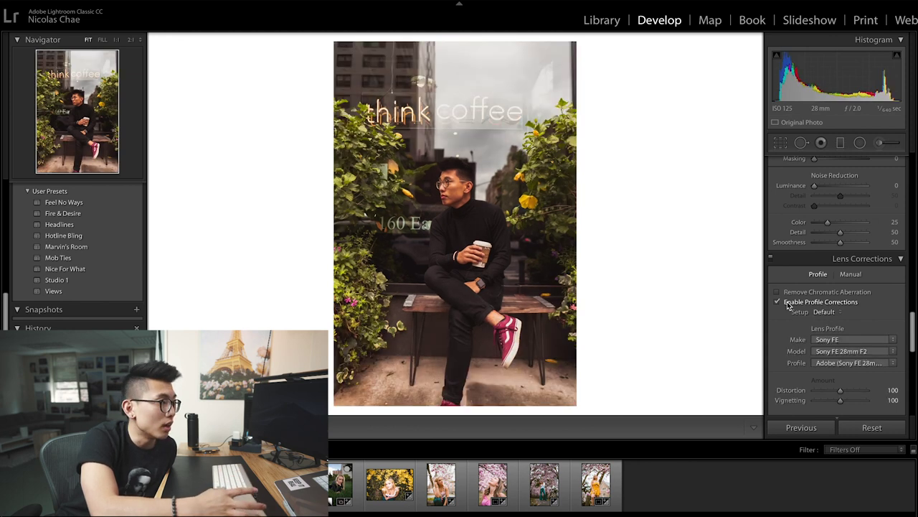
scroll(789, 379, "down", 5)
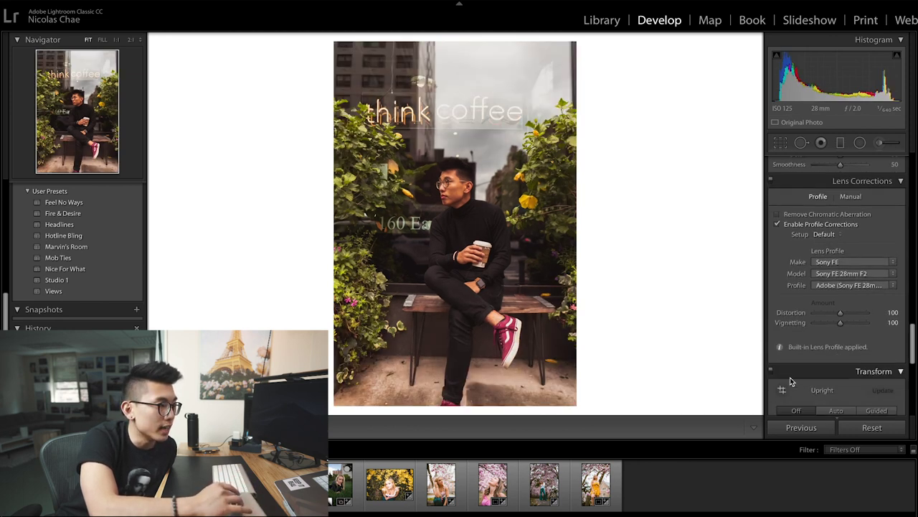
- Move to the stairs portrait and preview user presets such as Fire & Desire, Nice For What and Views
key("Right")
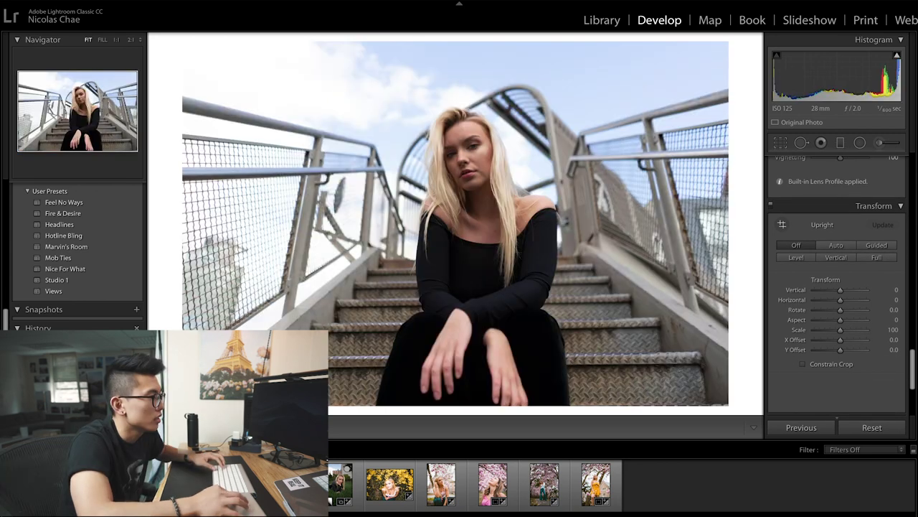
left_click(63, 203)
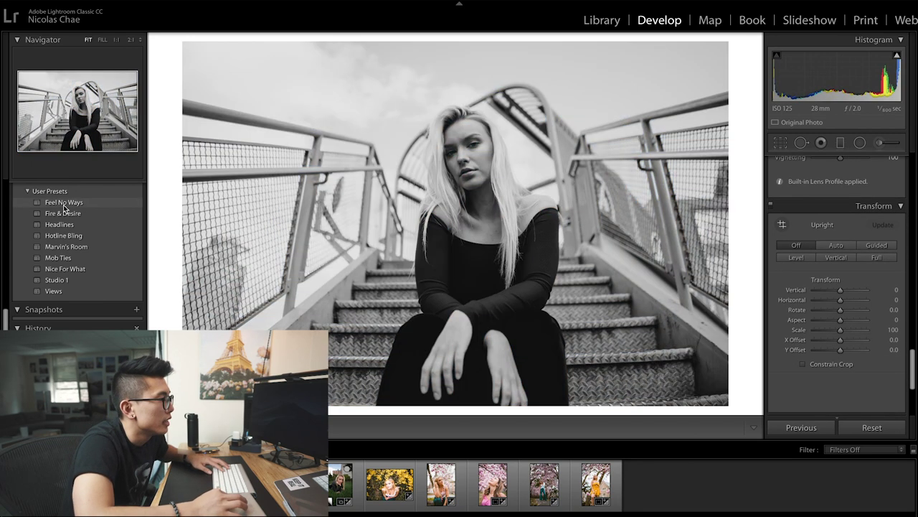
left_click(63, 213)
left_click(62, 225)
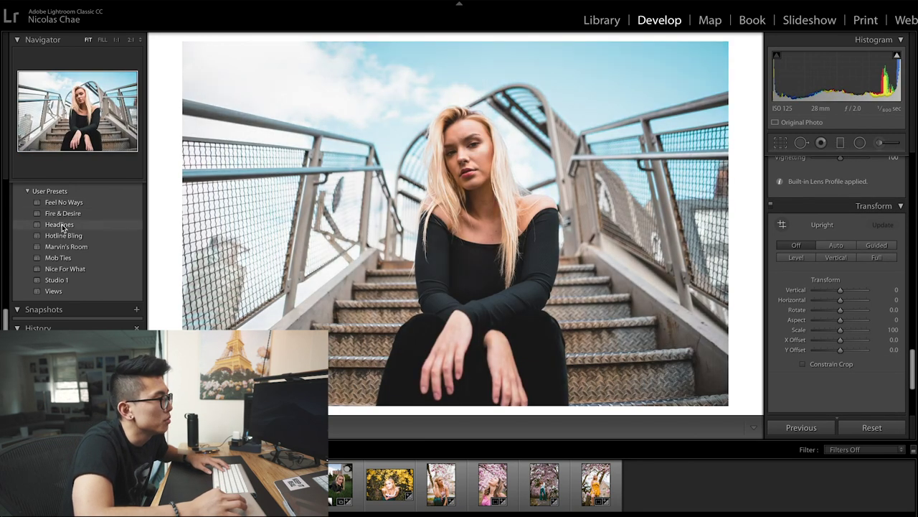
left_click(61, 236)
left_click(62, 246)
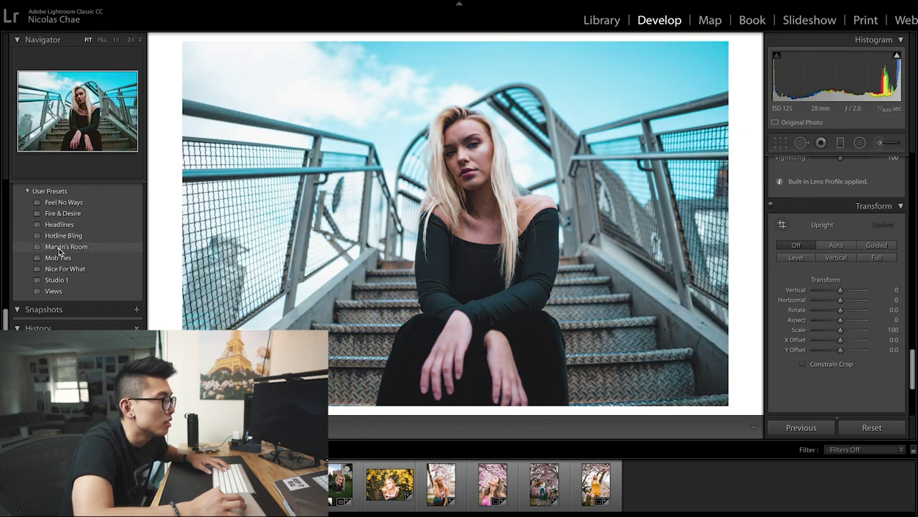
left_click(59, 258)
left_click(58, 268)
left_click(54, 291)
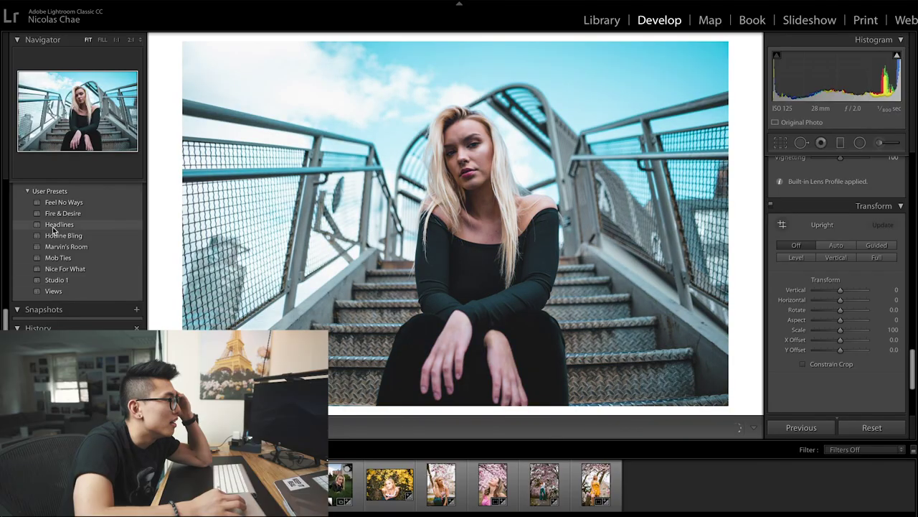
- Apply the Headlines preset (Exposure +0.50, Shadows +45, Highlights −52) and switch to the Crop tool
left_click(52, 226)
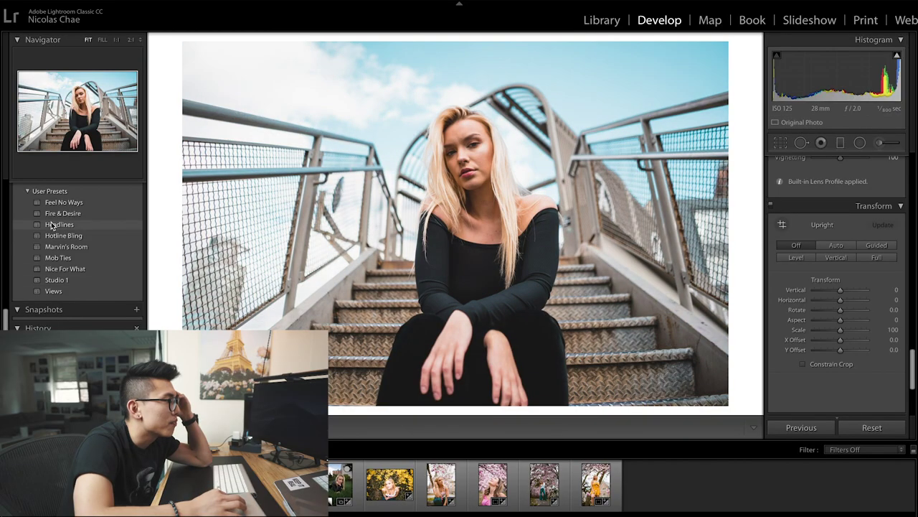
left_click(51, 225)
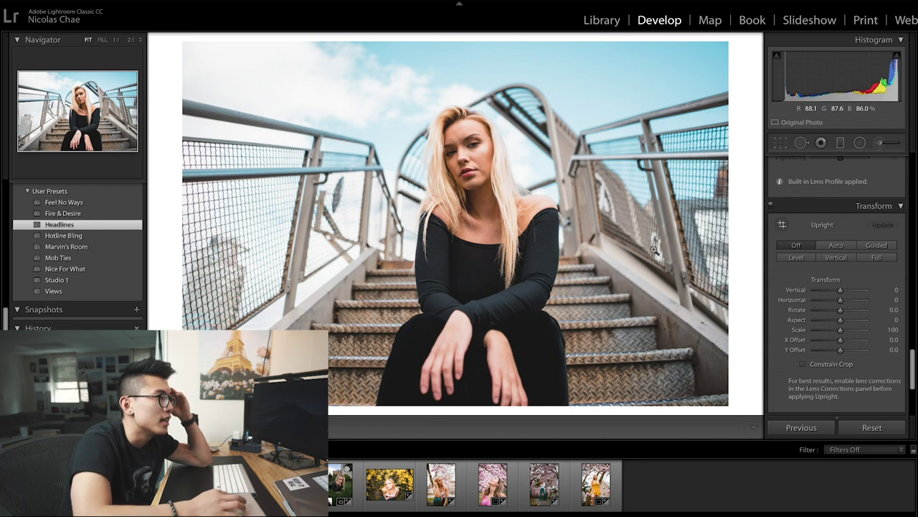
key("r")
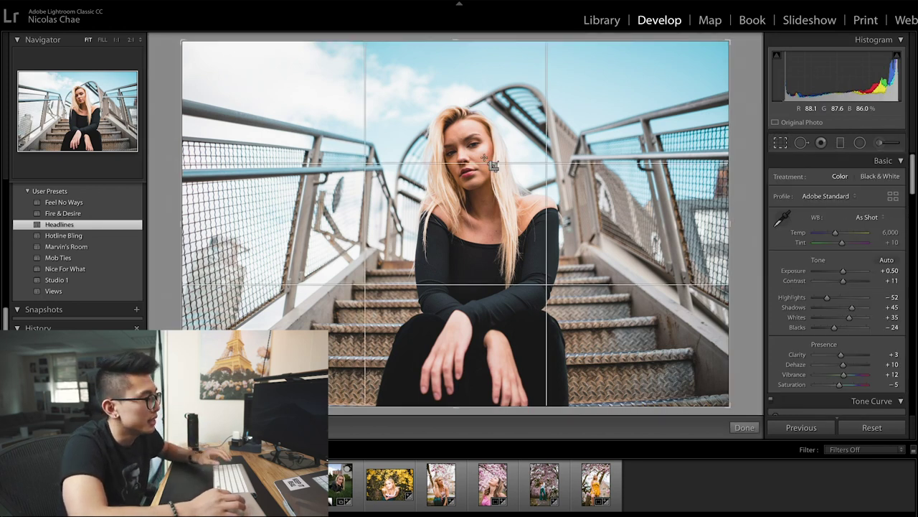